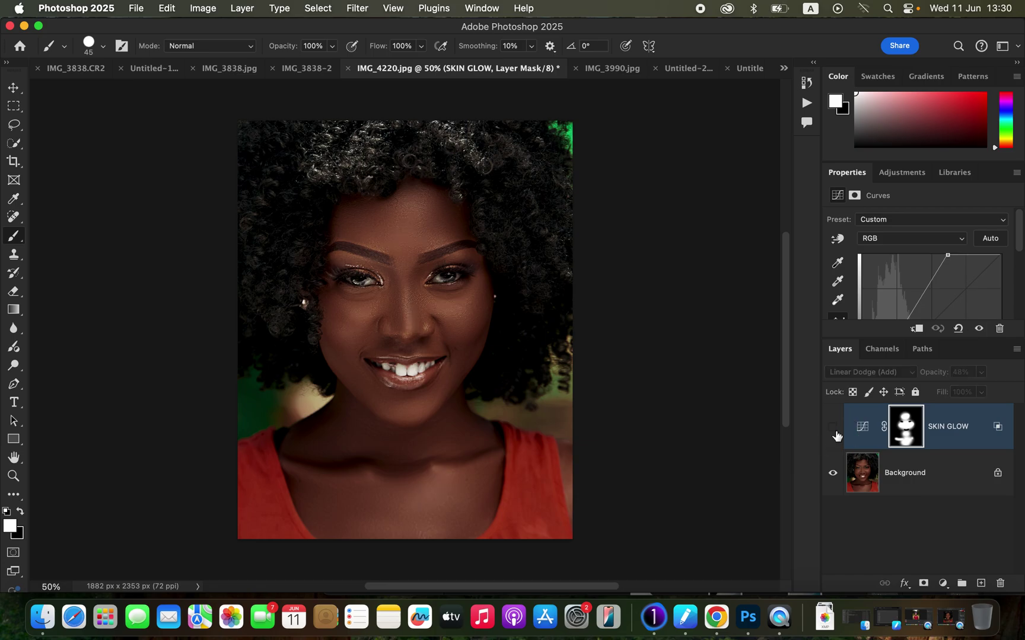
- Toggle the SKIN GLOW layer on and off repeatedly to compare the portrait before and after
click(835, 436)
click(833, 433)
click(833, 433)
click(834, 435)
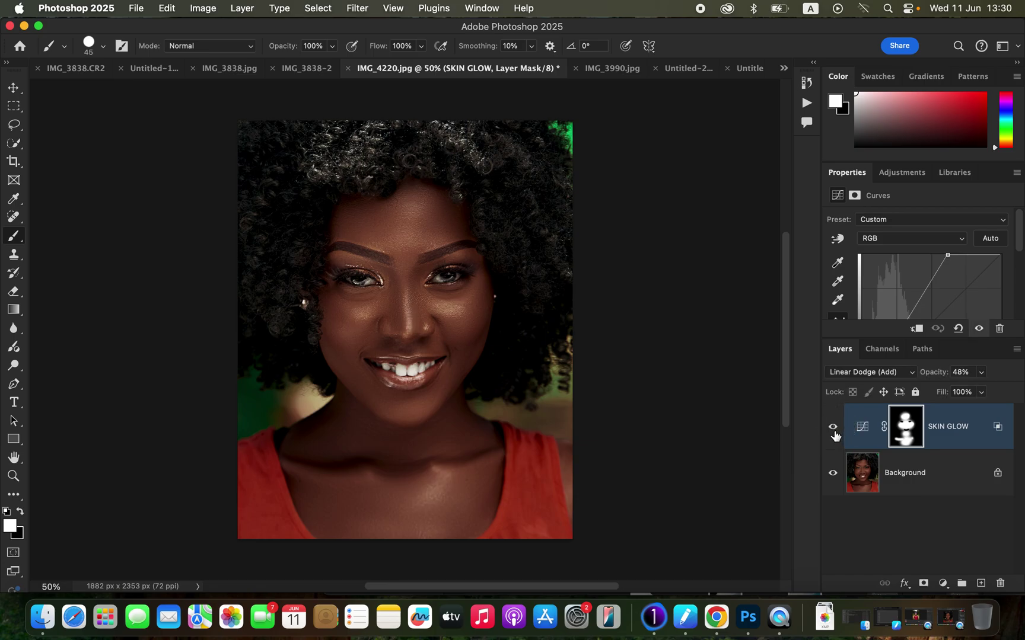
click(832, 438)
click(833, 436)
click(834, 434)
click(833, 432)
click(834, 433)
- After one last comparison, delete the SKIN GLOW layer so only Background remains
click(833, 432)
click(834, 433)
drag(978, 430, 999, 583)
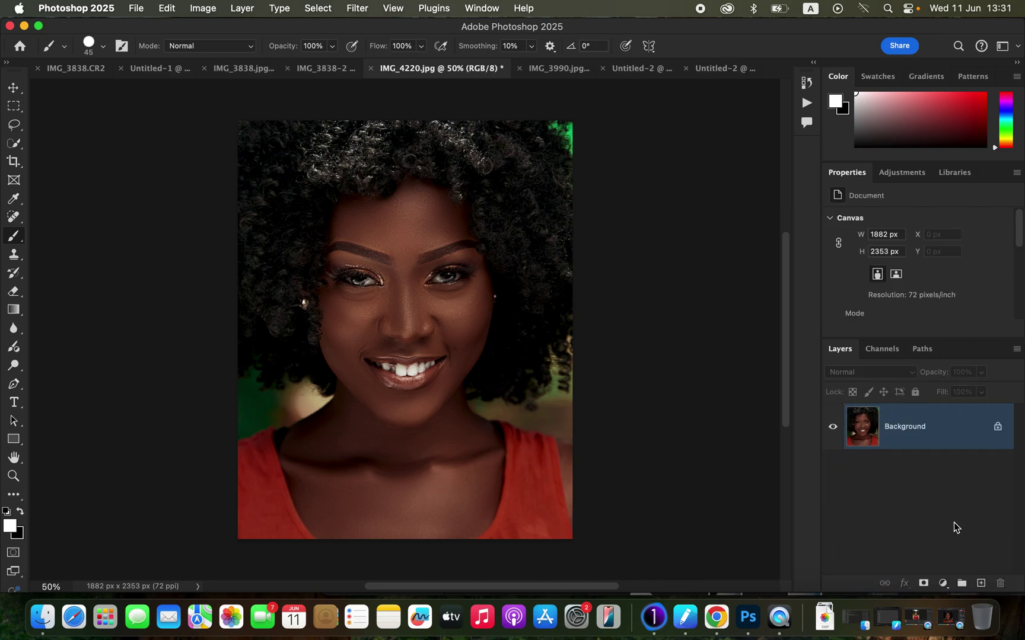
- Create an empty Layer 1 above Background and switch to the Brush tool for sketching
click(14, 125)
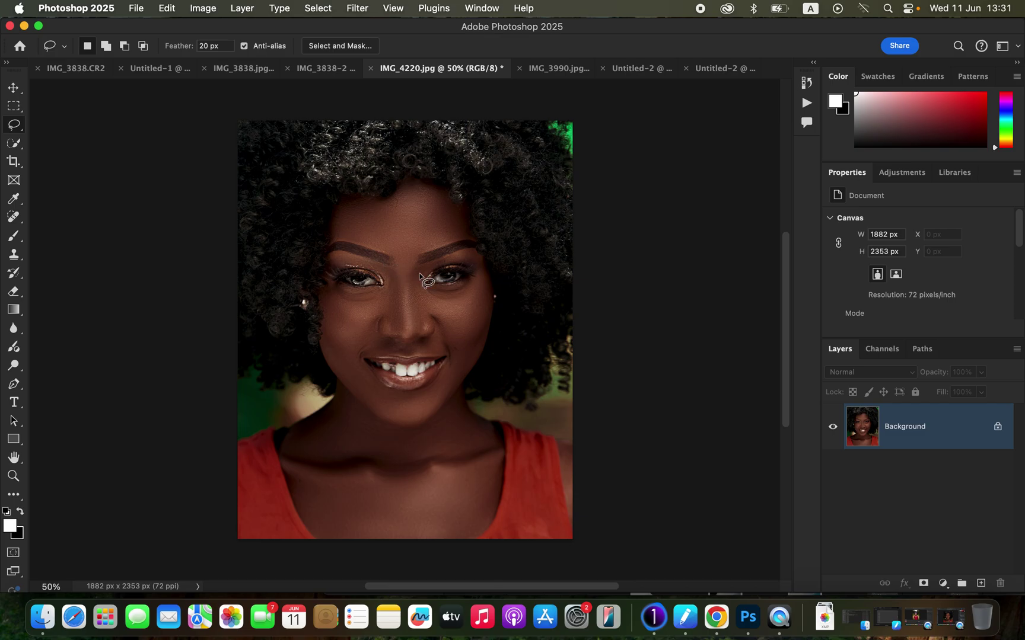
click(981, 584)
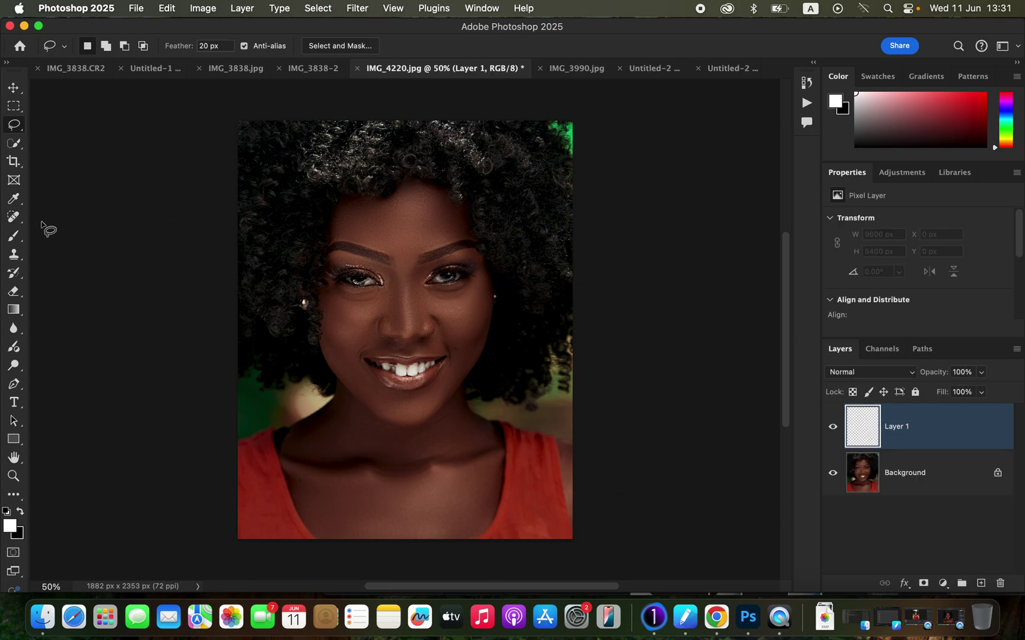
click(16, 238)
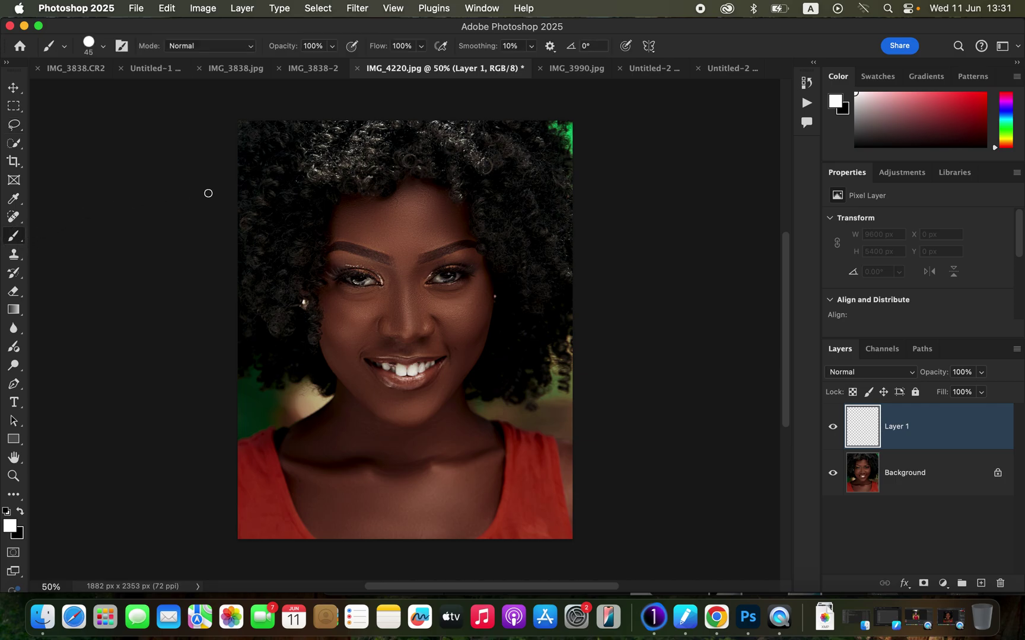
- Loop the forehead, both cheeks, chin and upper chest in white on Layer 1, then delete Layer 1
mouse_move(415, 205)
mouse_down()
mouse_move(371, 225)
mouse_move(394, 261)
mouse_move(449, 226)
mouse_move(406, 211)
mouse_up()
mouse_move(473, 287)
mouse_down()
mouse_move(432, 312)
mouse_move(480, 323)
mouse_move(472, 285)
mouse_up()
mouse_move(375, 293)
mouse_down()
mouse_move(331, 314)
mouse_move(374, 337)
mouse_move(396, 291)
mouse_move(394, 328)
mouse_move(410, 277)
mouse_up()
mouse_move(426, 401)
mouse_down()
mouse_move(393, 420)
mouse_move(432, 392)
mouse_up()
mouse_move(462, 478)
mouse_down()
mouse_move(381, 493)
mouse_move(452, 530)
mouse_move(460, 478)
mouse_up()
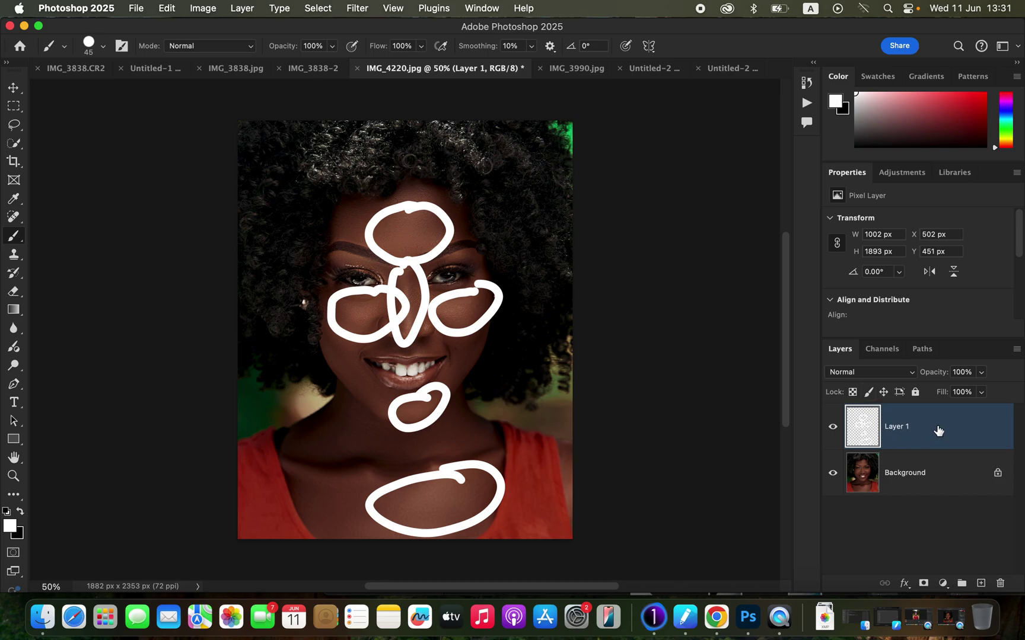
key(BackSpace)
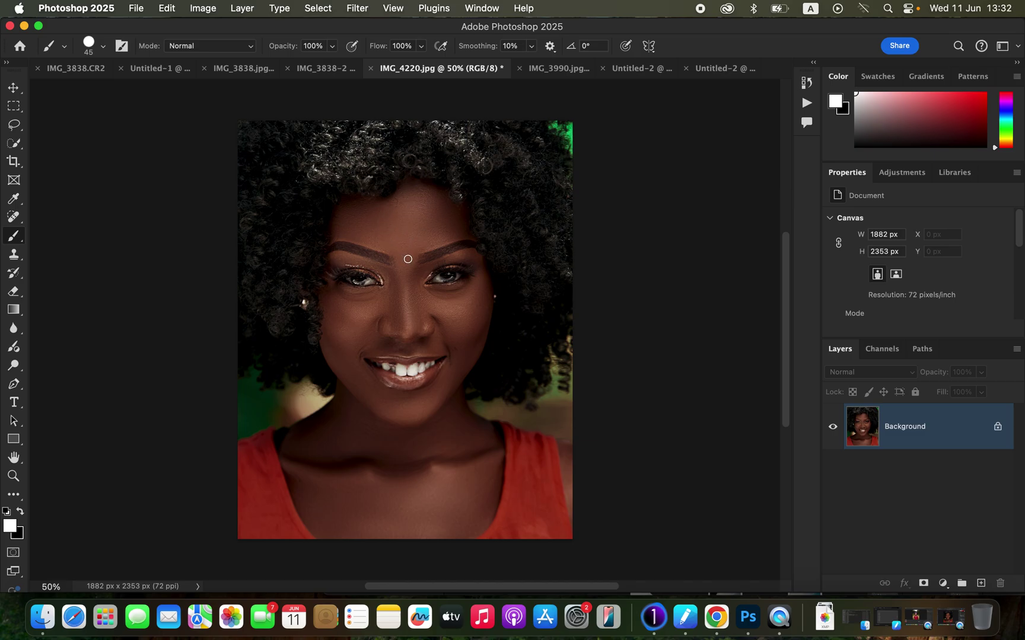
- Add a Curves adjustment layer above Background
click(15, 125)
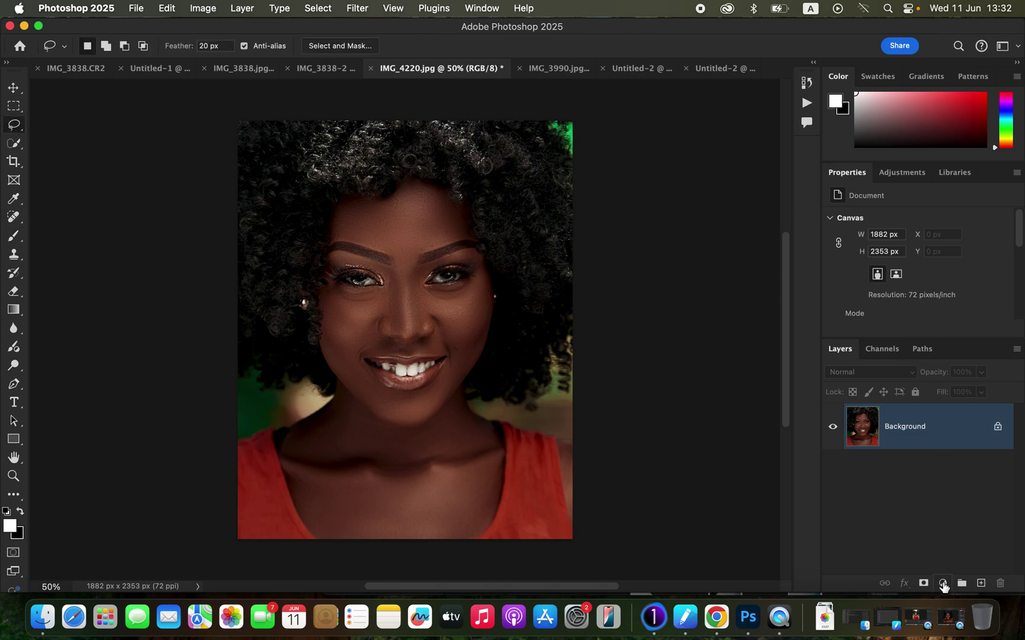
click(944, 584)
mouse_move(945, 587)
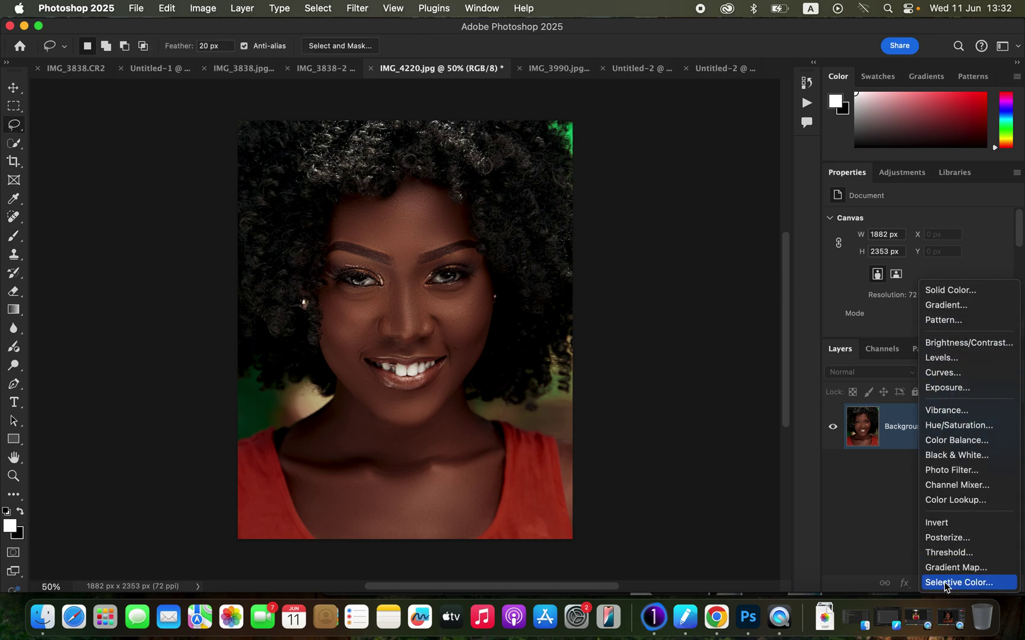
click(959, 373)
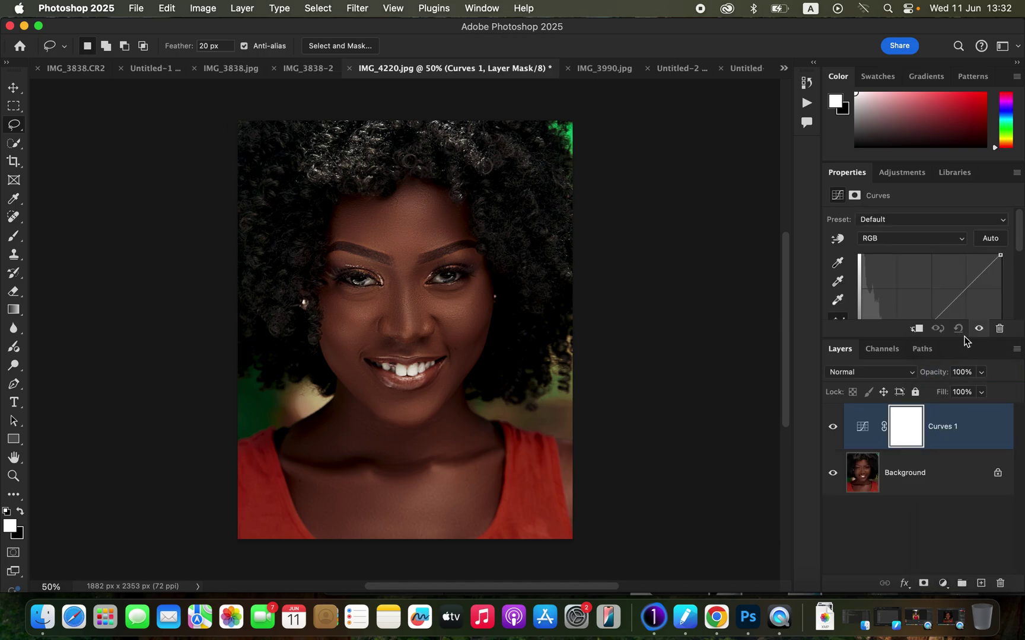
- Pull in the black point and drag the white point far left to brighten the portrait strongly
scroll(1020, 256, down, 3)
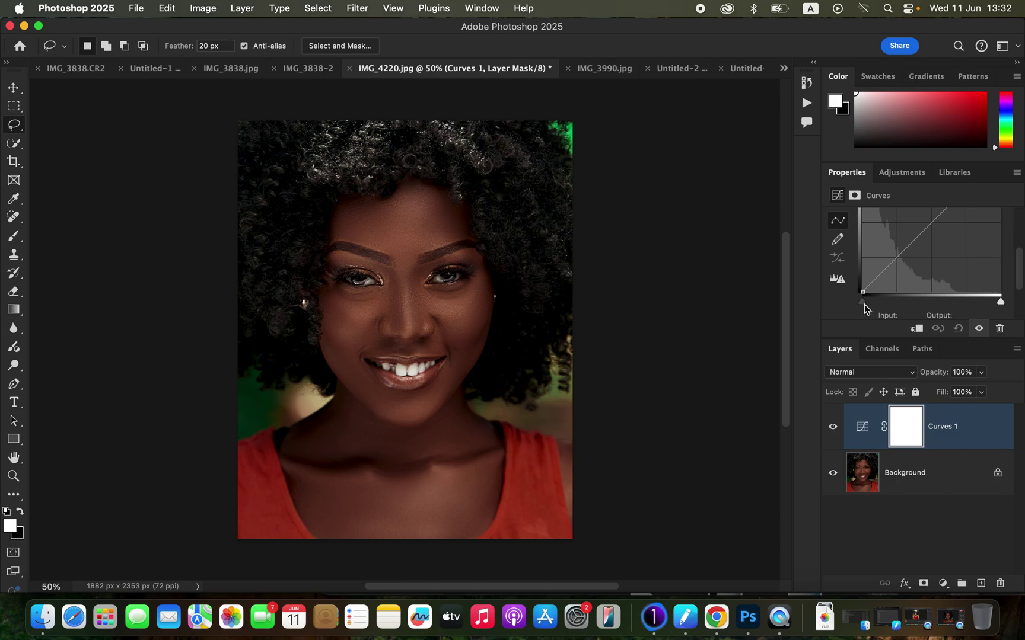
mouse_move(864, 306)
mouse_down()
mouse_move(888, 308)
mouse_move(851, 305)
mouse_up()
mouse_move(1001, 304)
mouse_down()
mouse_move(940, 302)
mouse_move(1020, 311)
mouse_up()
drag(1001, 304, 944, 301)
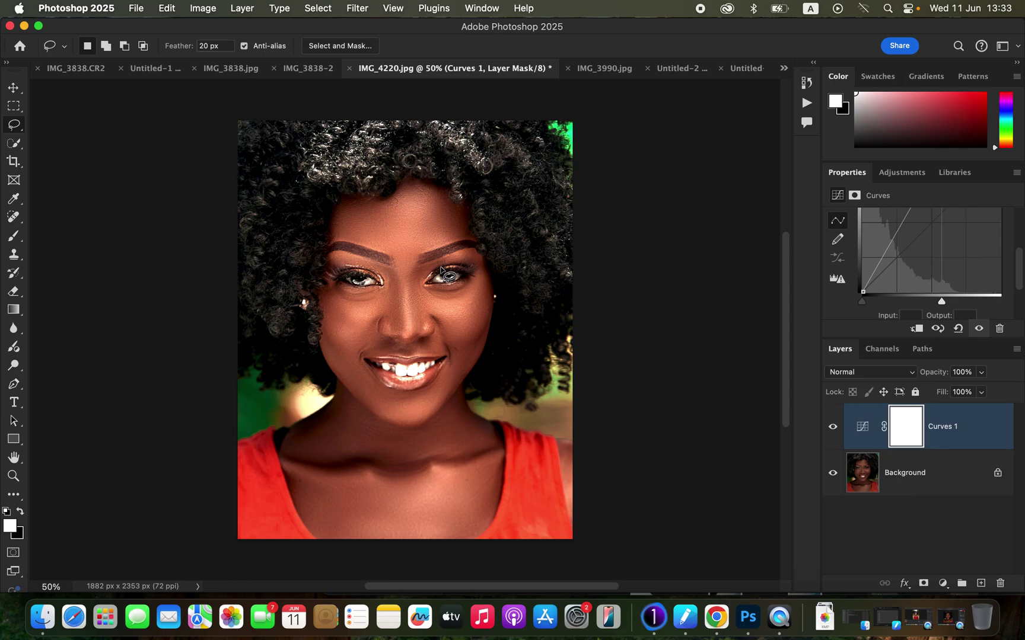
- Open Curves 1's Blending Options, move the Layer Style dialog off the face, and keep Blend If on Gray
right_click(979, 430)
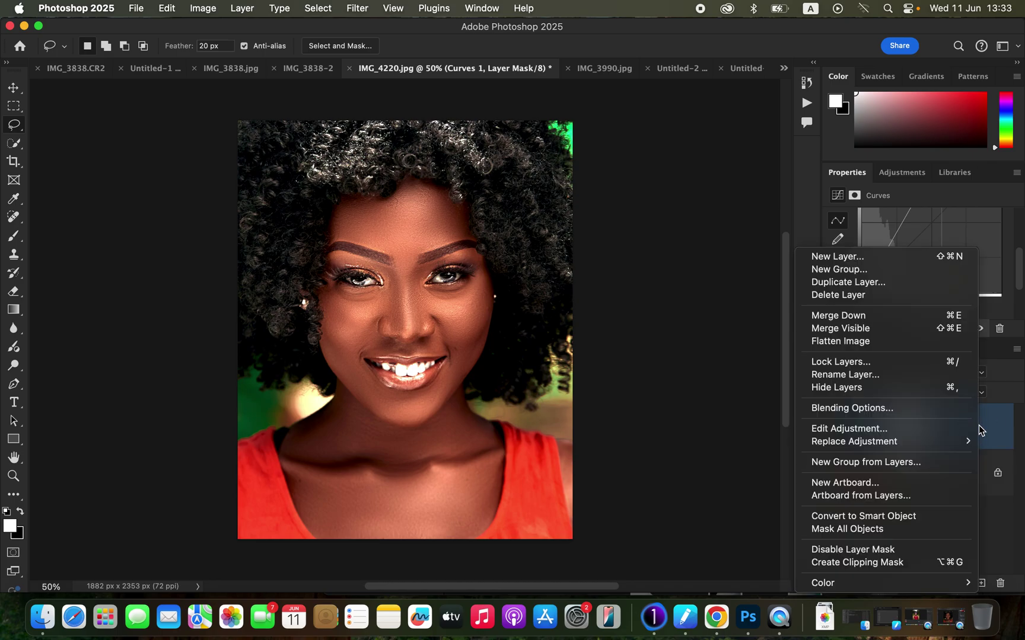
click(746, 352)
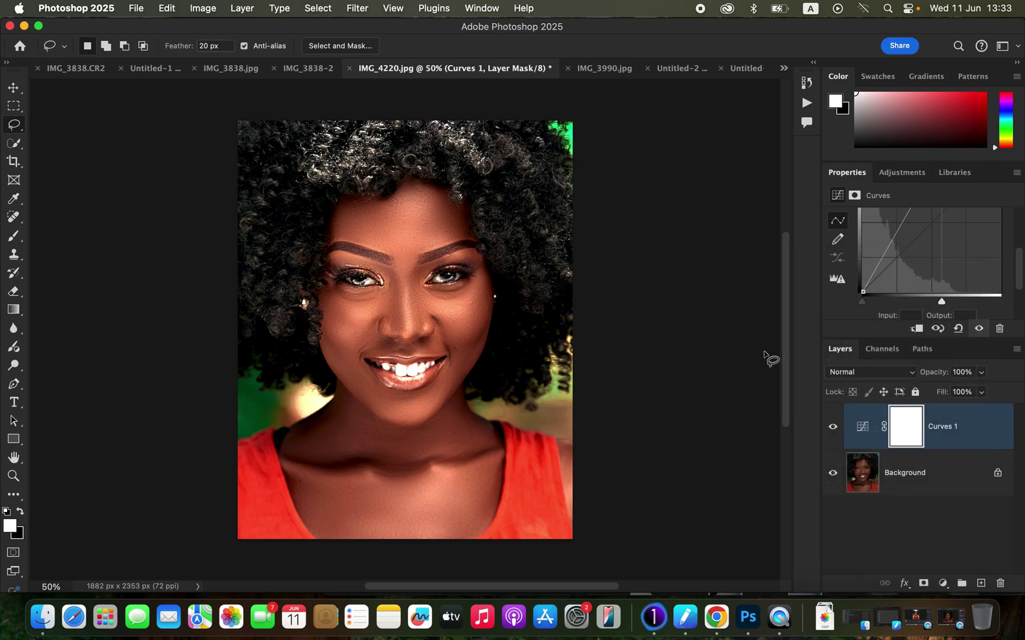
right_click(976, 427)
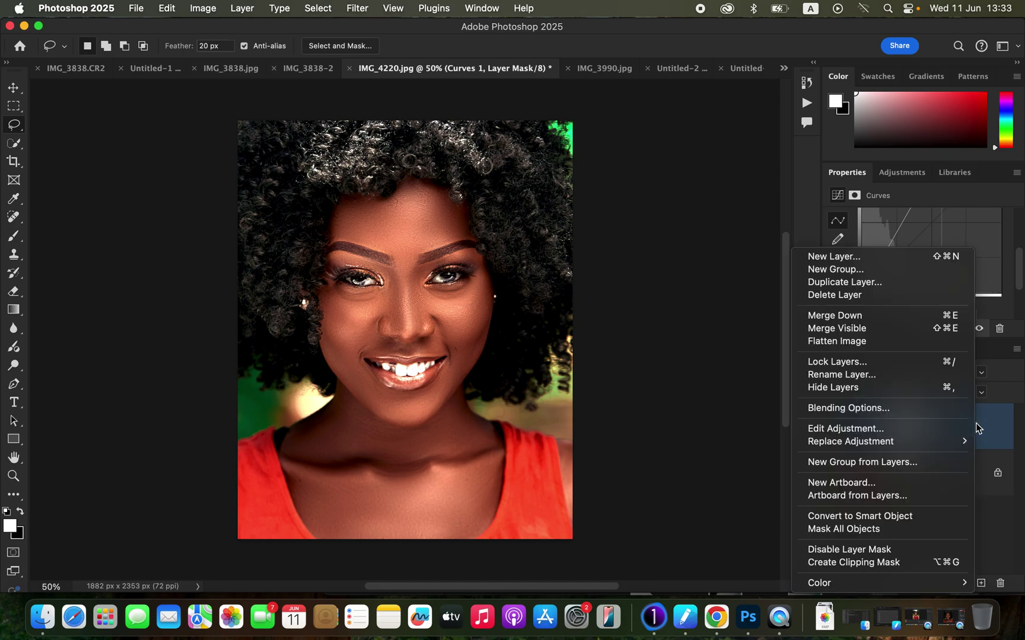
click(866, 409)
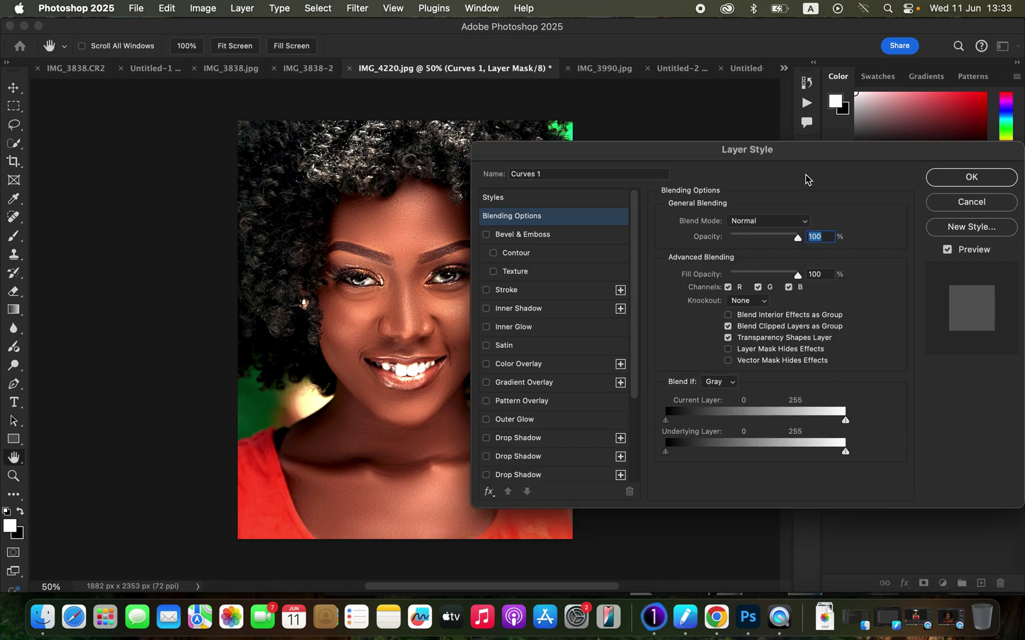
click(773, 149)
drag(773, 149, 819, 70)
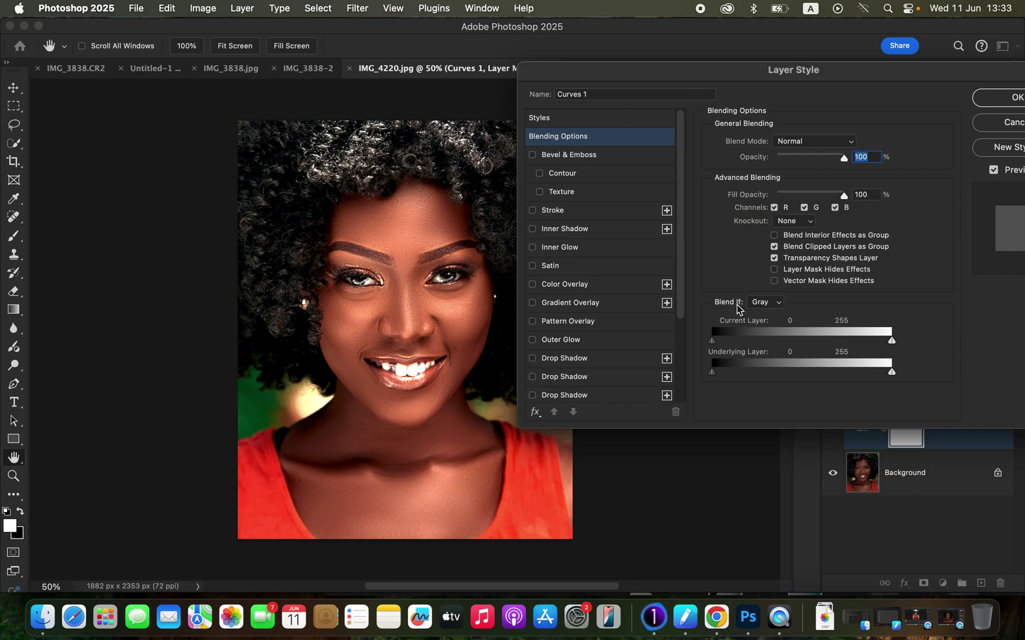
click(765, 303)
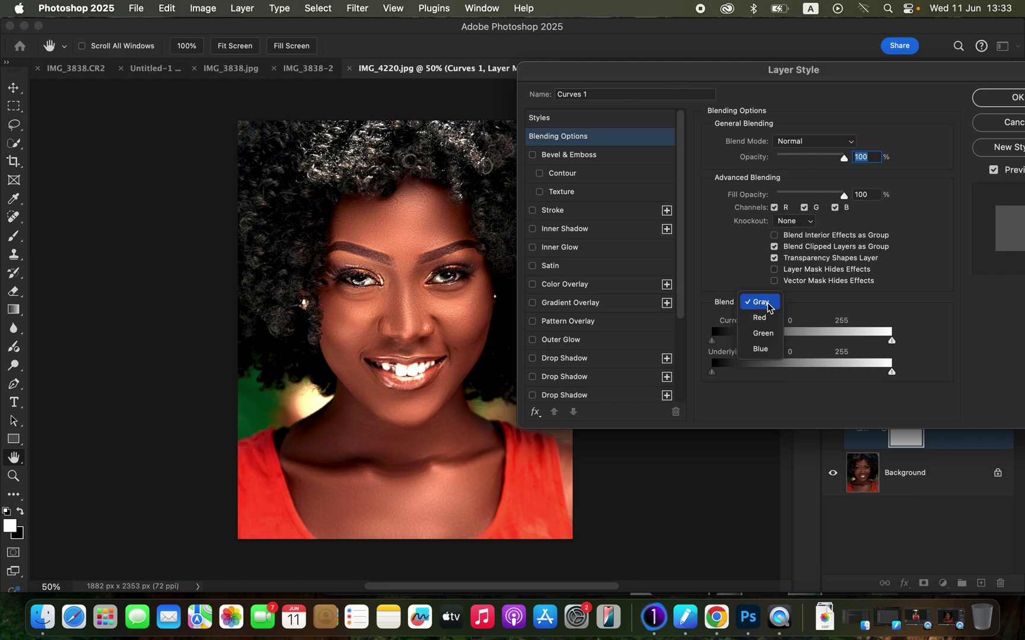
click(766, 303)
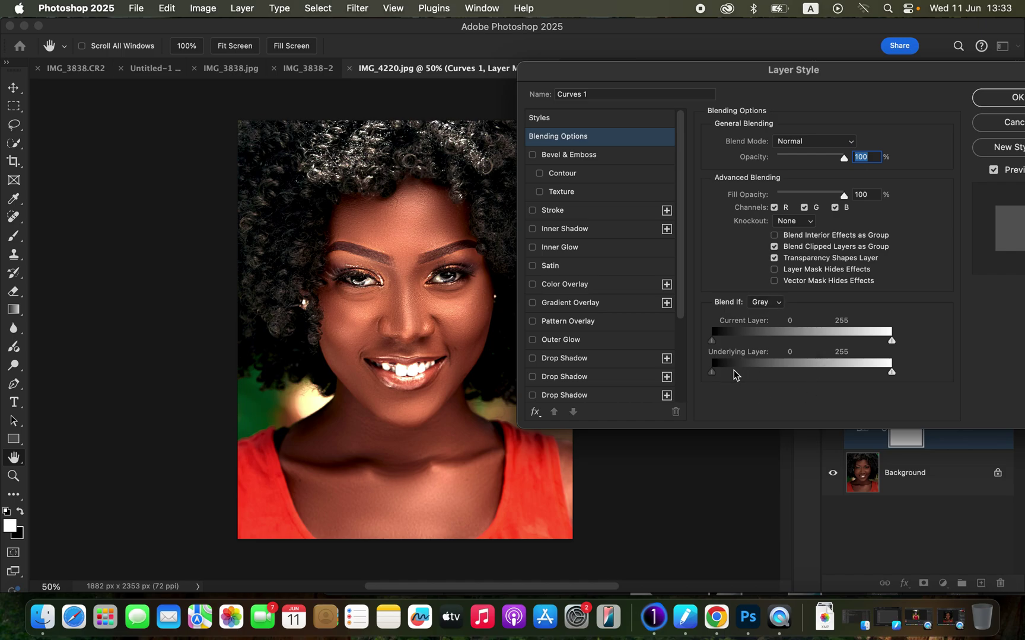
- Split the Underlying Layer shadow handle to 96/124 so the brightening avoids darker tones
drag(812, 77, 789, 52)
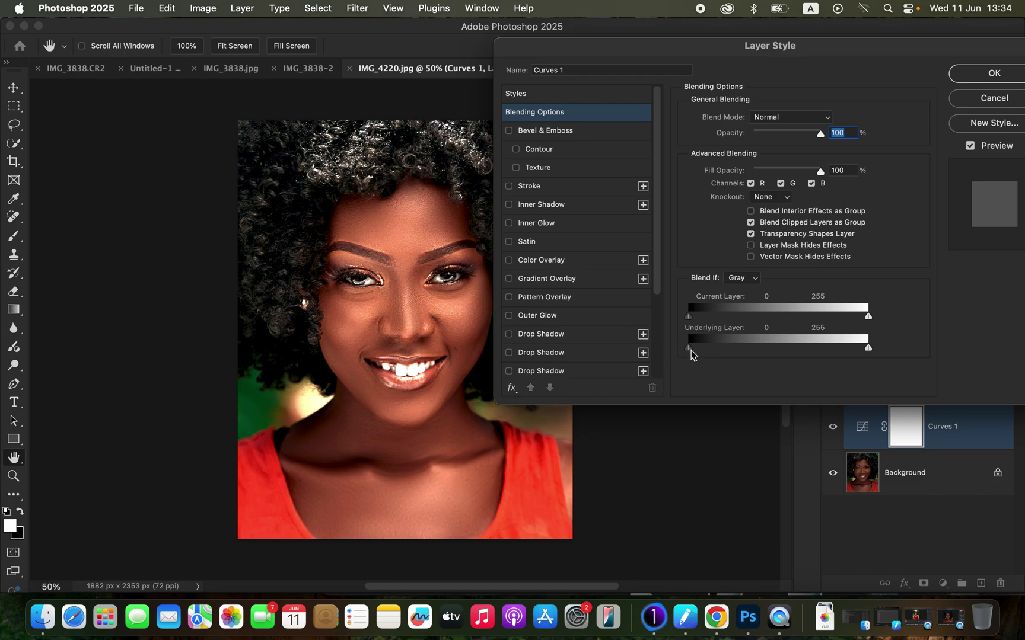
drag(689, 348, 753, 339)
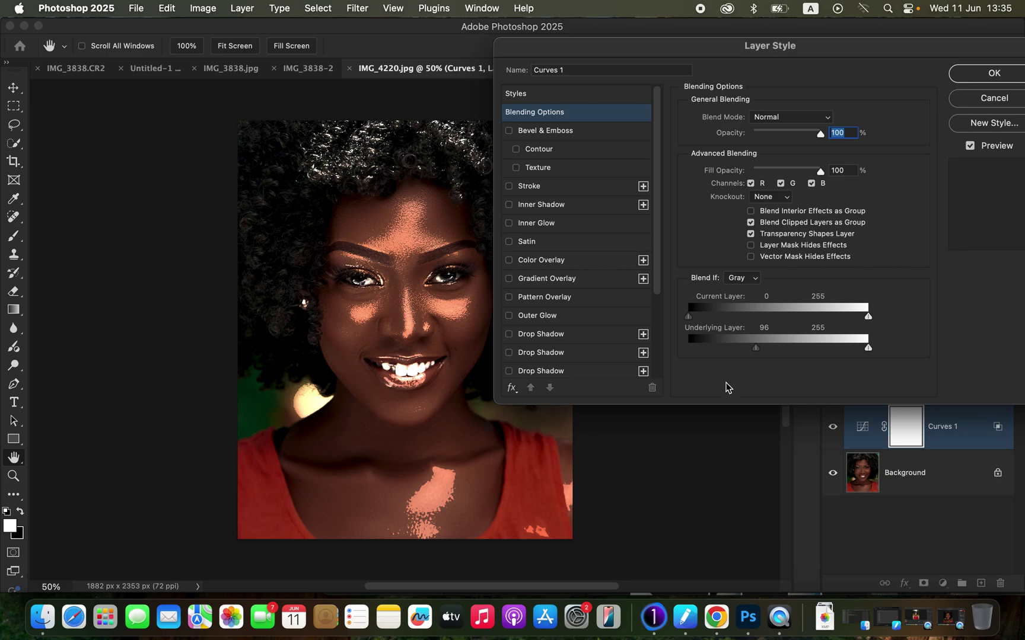
key(alt)
key(alt)
drag(760, 350, 777, 349)
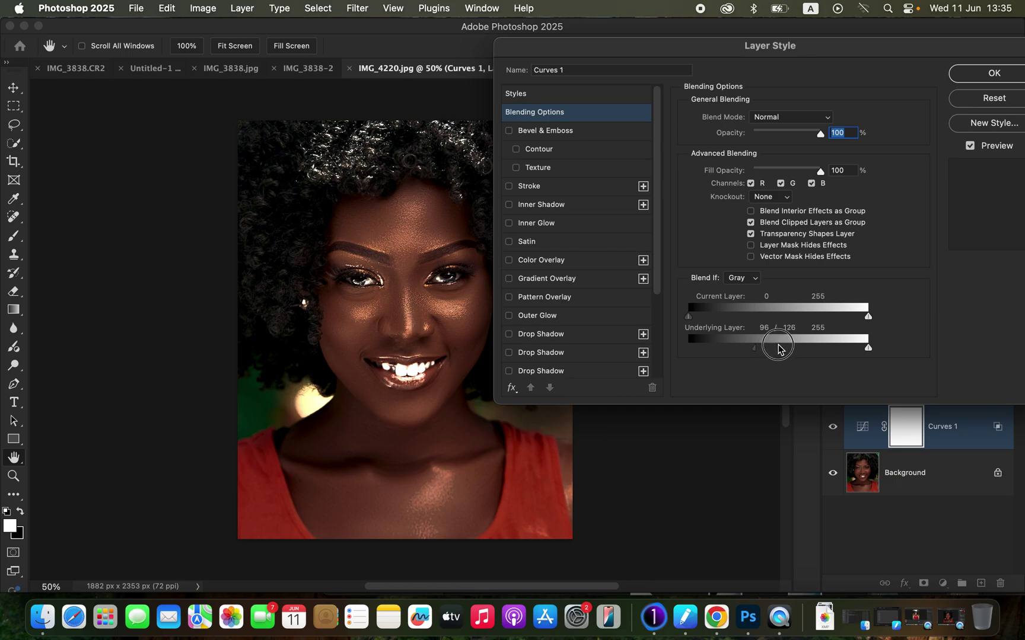
drag(777, 348, 778, 350)
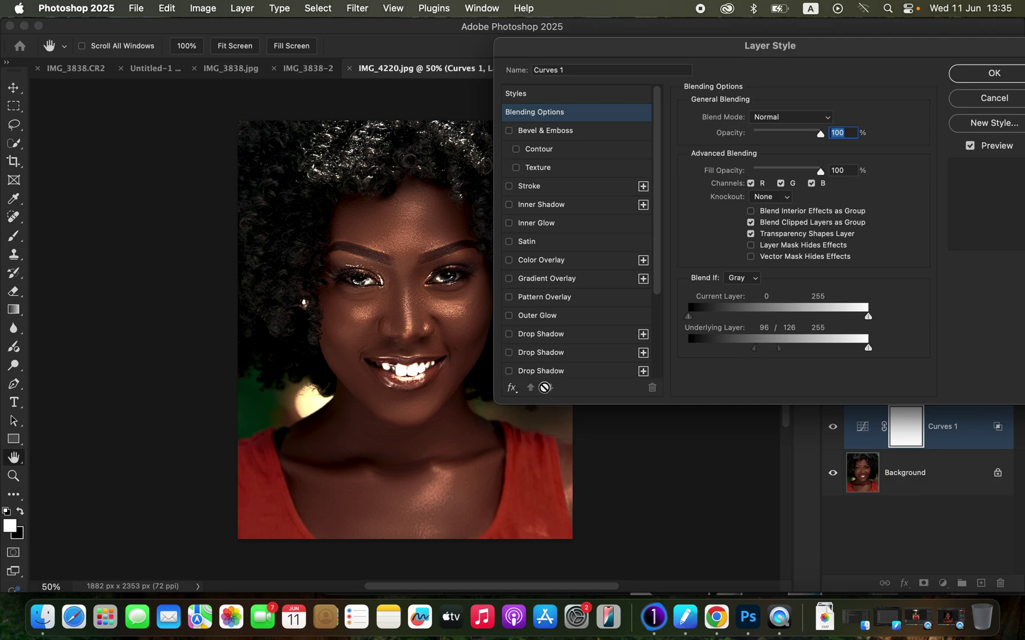
key(alt)
mouse_move(784, 345)
mouse_down()
mouse_move(828, 345)
mouse_move(776, 350)
mouse_up()
drag(820, 48, 654, 70)
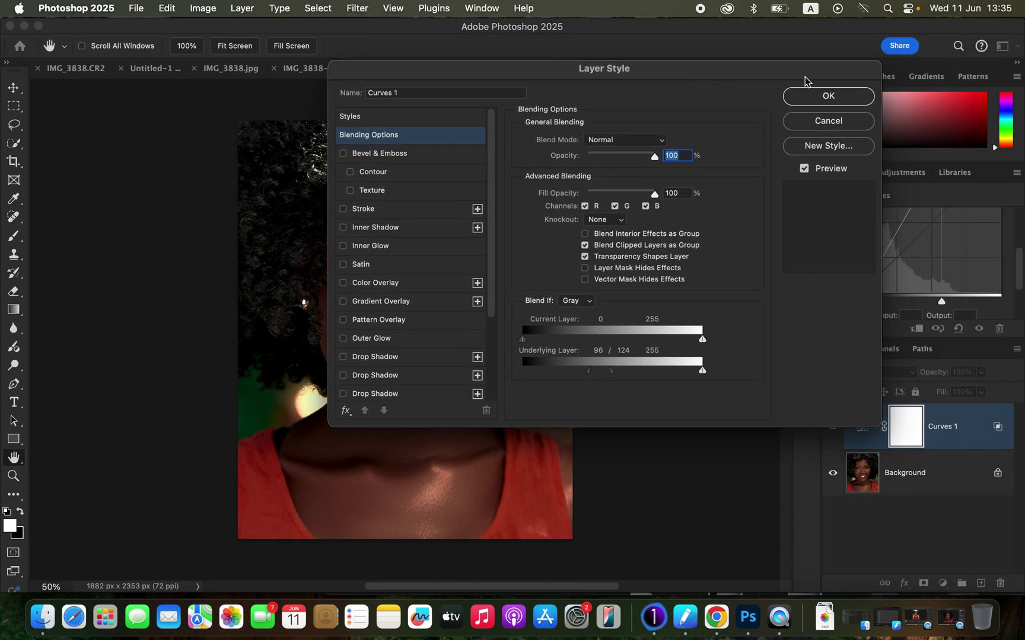
- Apply the Blend If settings, then toggle Curves 1 on and off repeatedly to compare
click(828, 96)
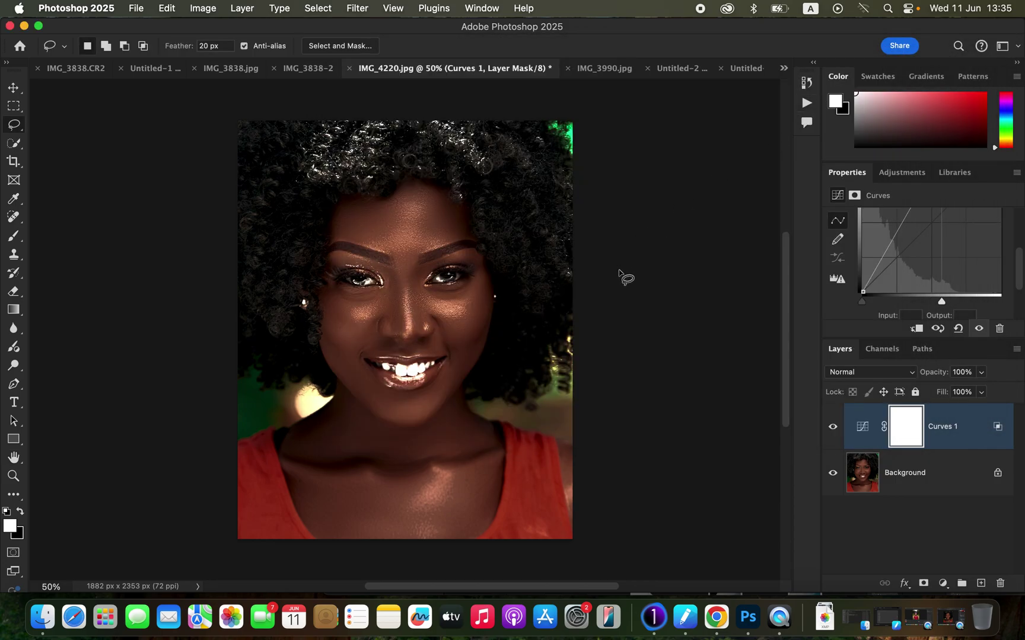
click(832, 427)
click(832, 428)
click(832, 428)
click(833, 429)
click(833, 428)
click(832, 428)
click(833, 429)
click(833, 428)
click(833, 428)
click(833, 428)
click(834, 428)
click(834, 428)
click(834, 428)
click(834, 428)
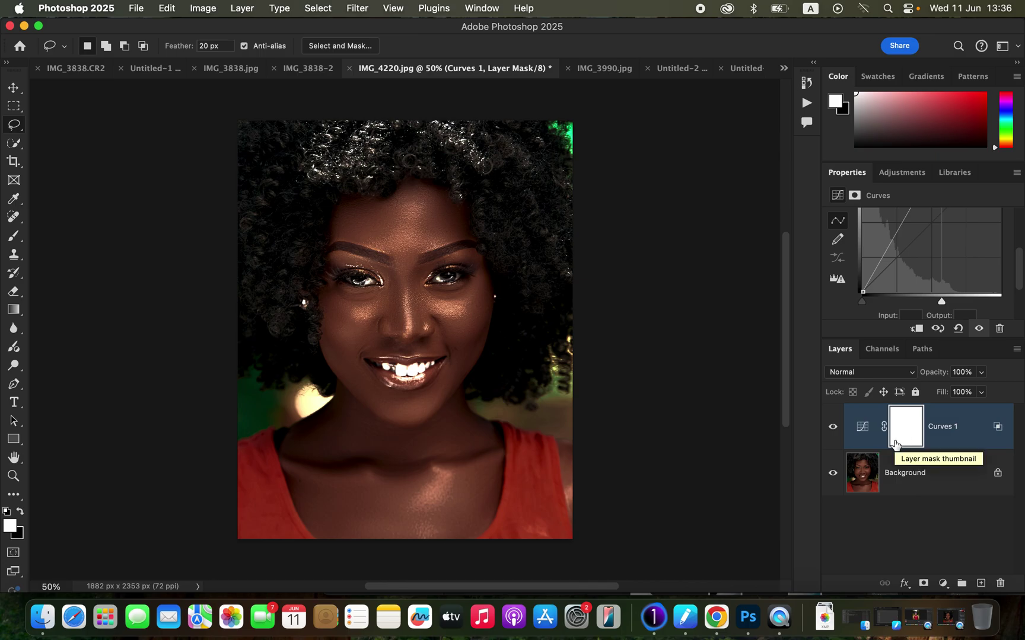
- Invert the Curves 1 mask to black and select the standard Brush tool
key(super+i)
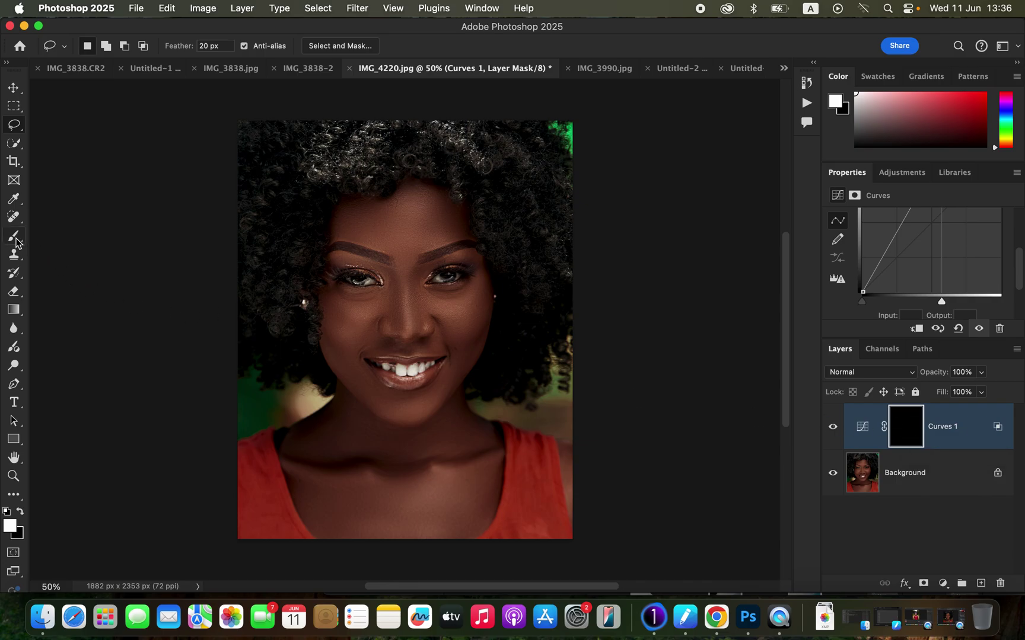
click(14, 237)
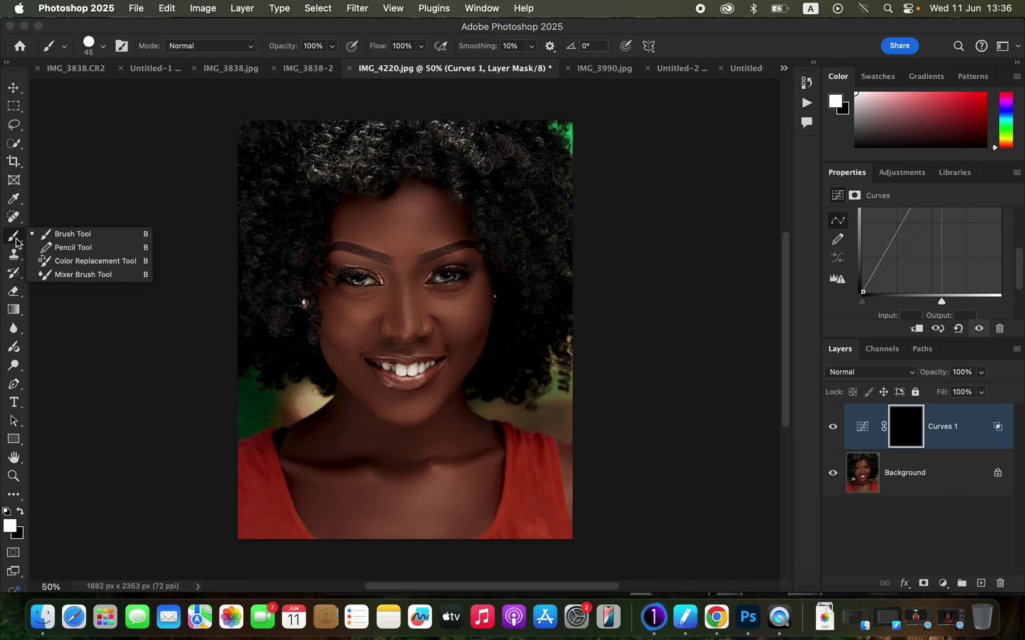
click(54, 236)
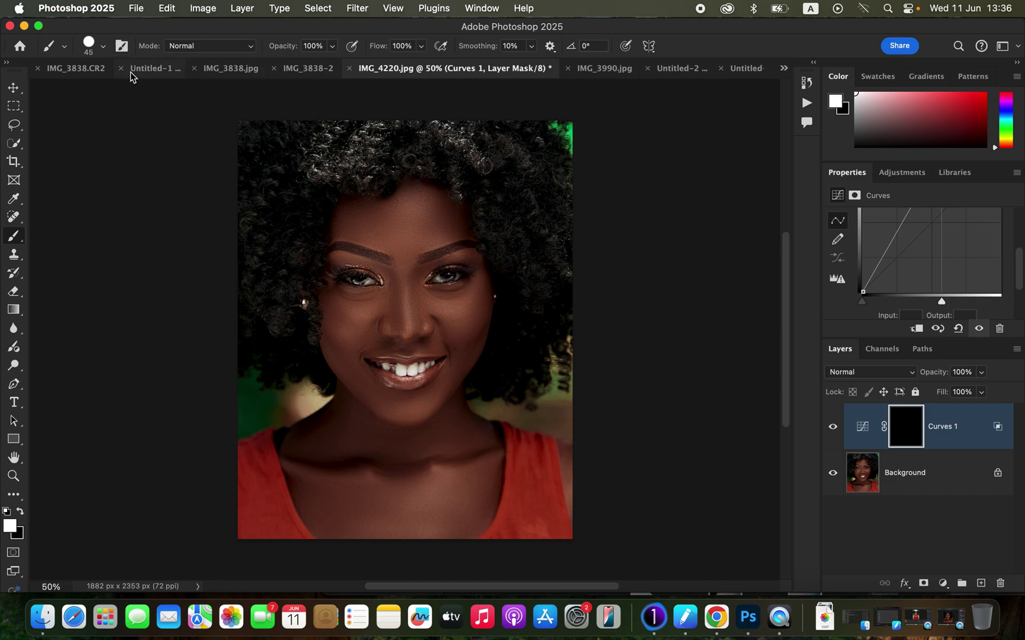
- Pick the Soft Round brush at 0% hardness, Normal mode, with white as foreground colour
click(105, 50)
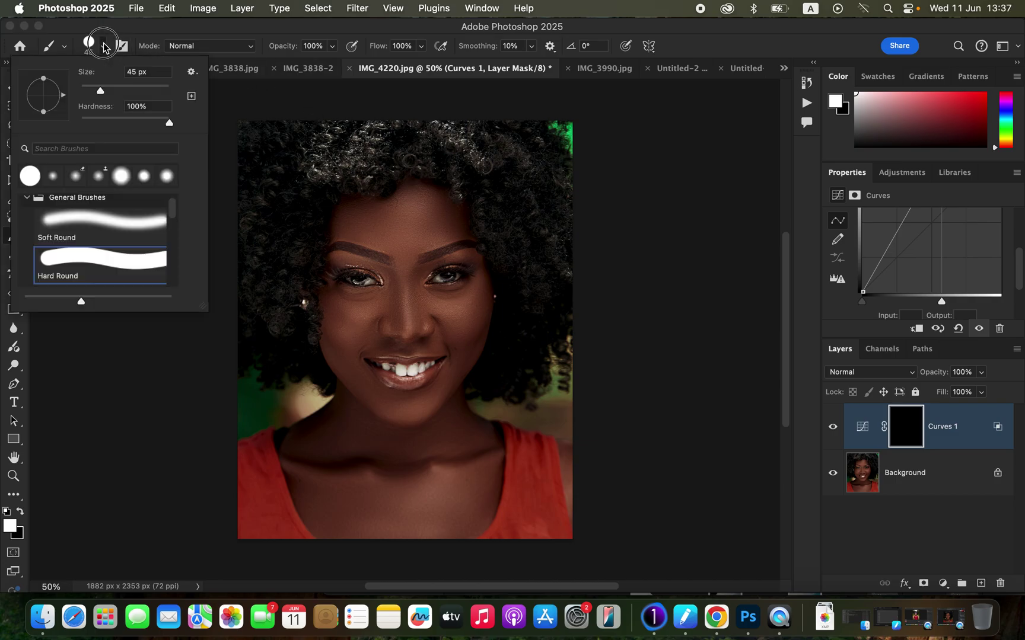
click(90, 218)
click(180, 35)
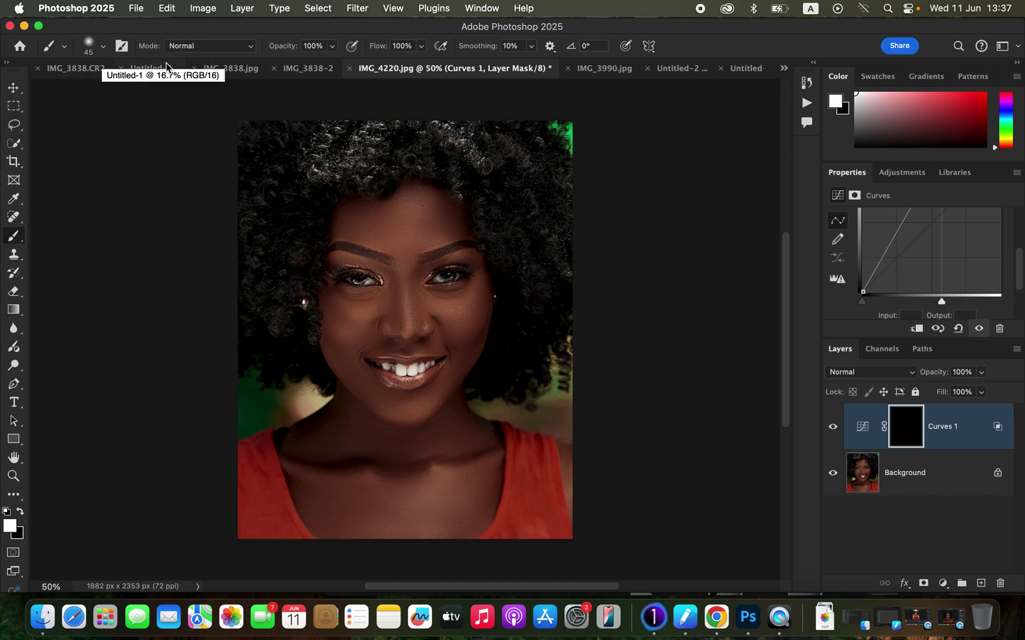
click(213, 46)
click(217, 46)
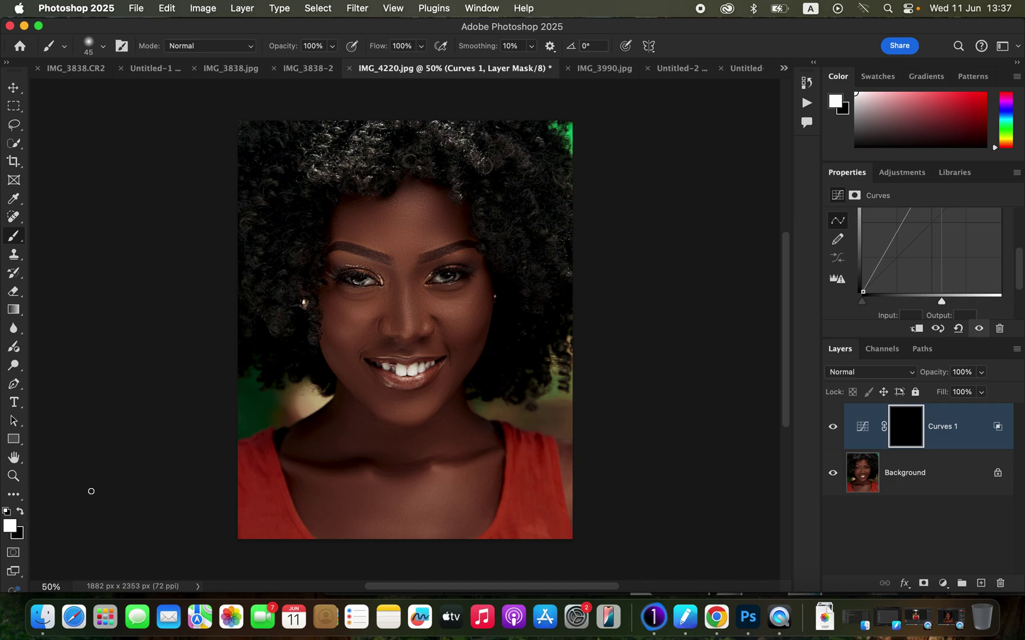
click(20, 514)
click(21, 514)
- Enlarge the brush to 250 px and paint white into the mask over forehead, chest and right shoulder
key(bracketright)
key(bracketright)
key(bracketright)
key(bracketright)
key(bracketright)
key(bracketright)
mouse_move(395, 226)
mouse_down()
mouse_move(376, 217)
mouse_move(404, 223)
mouse_move(401, 316)
mouse_move(349, 306)
mouse_move(352, 318)
mouse_move(457, 304)
mouse_move(409, 406)
mouse_move(397, 409)
mouse_move(434, 447)
mouse_move(427, 519)
mouse_up()
mouse_move(549, 473)
mouse_down()
mouse_move(578, 484)
mouse_move(553, 438)
mouse_up()
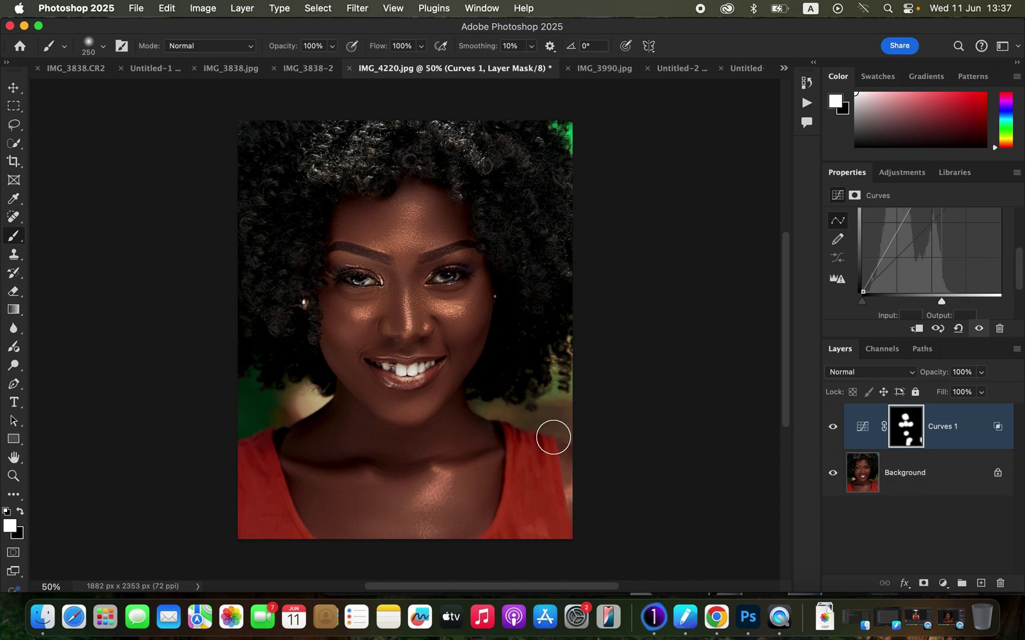
mouse_move(407, 242)
mouse_down()
mouse_move(382, 221)
mouse_move(421, 218)
mouse_move(394, 212)
mouse_move(379, 224)
mouse_move(430, 214)
mouse_move(412, 201)
mouse_move(432, 216)
mouse_move(393, 229)
mouse_move(363, 217)
mouse_move(403, 223)
mouse_move(419, 206)
mouse_move(386, 223)
mouse_move(424, 205)
mouse_up()
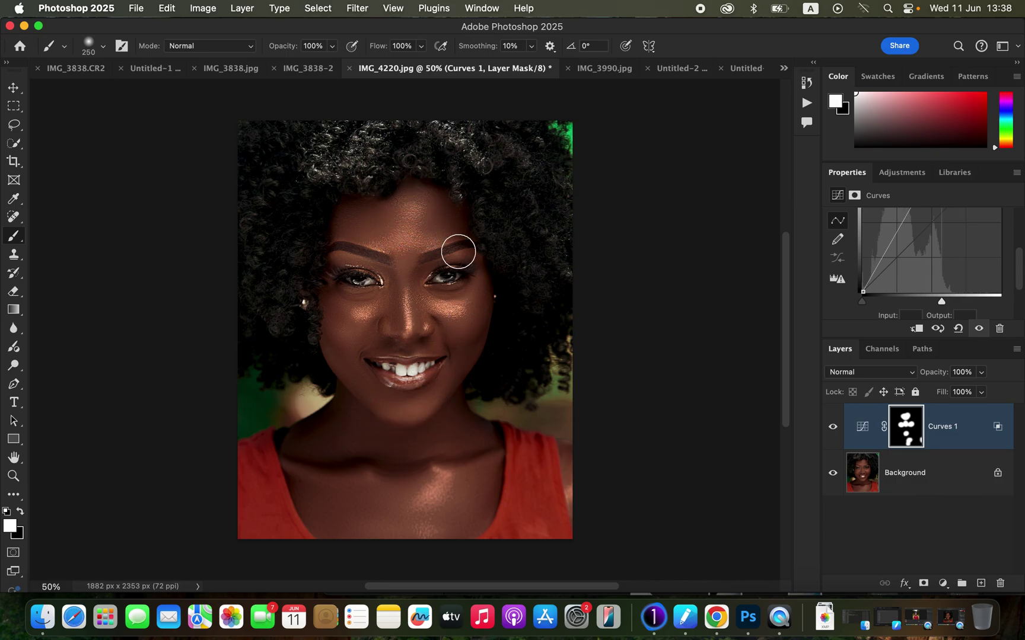
- Compare the glow on and off, then switch Curves 1 to Linear Dodge (Add) blend mode
click(833, 427)
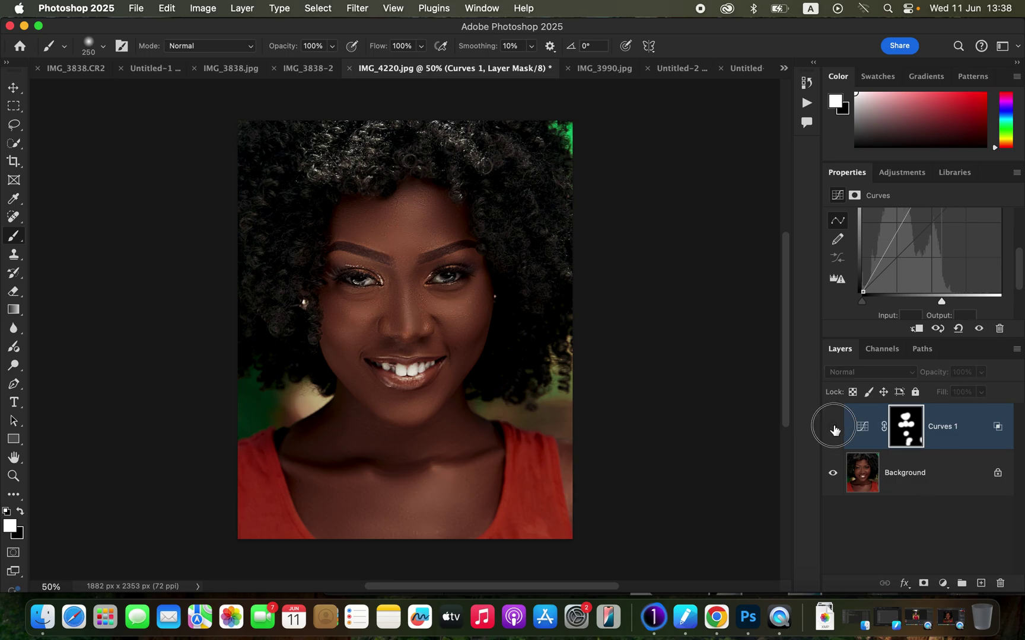
click(833, 427)
click(833, 427)
click(833, 427)
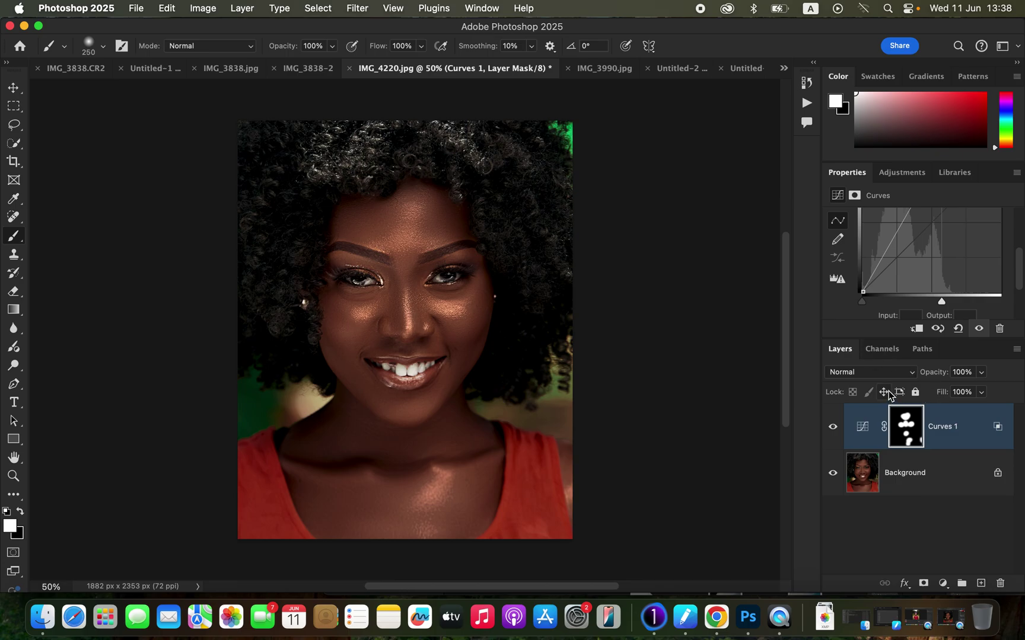
click(877, 374)
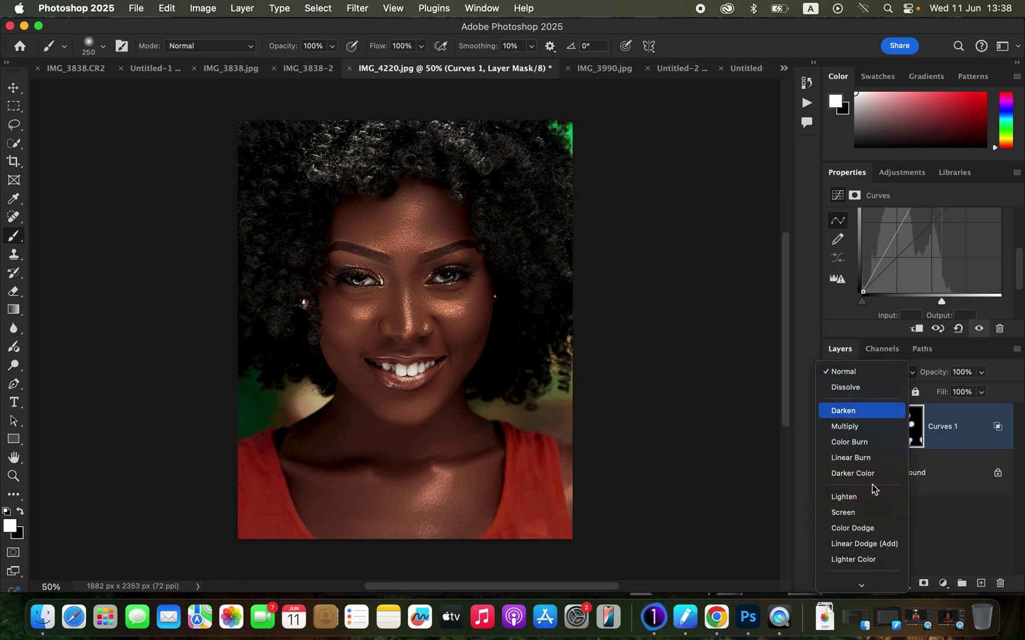
click(872, 544)
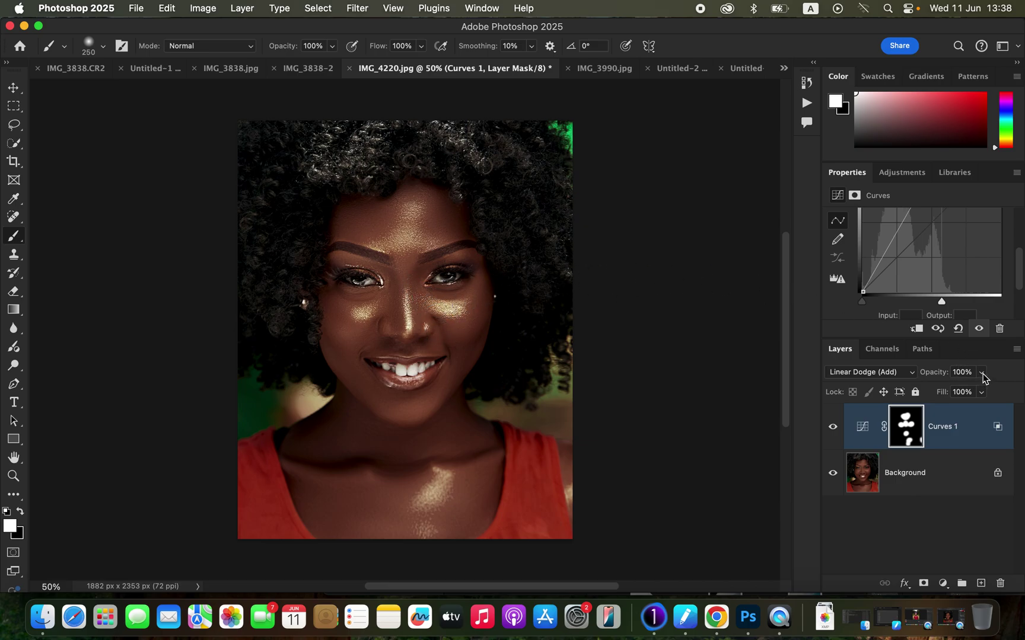
- Lower Curves 1 opacity to 37% and compare the softer glow before and after
drag(982, 374, 944, 396)
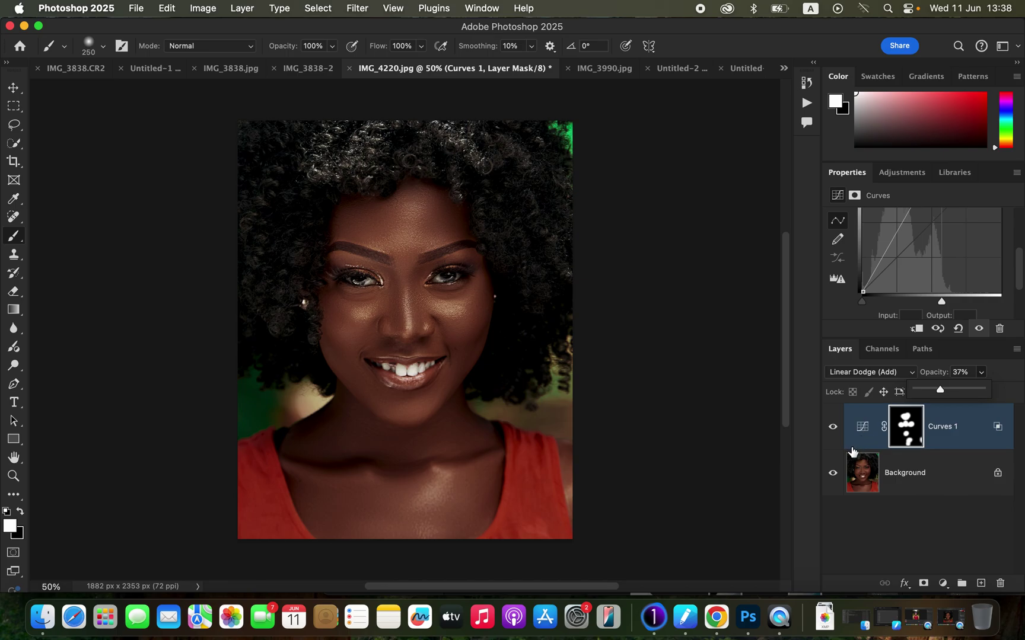
click(833, 429)
click(833, 430)
click(833, 429)
click(834, 430)
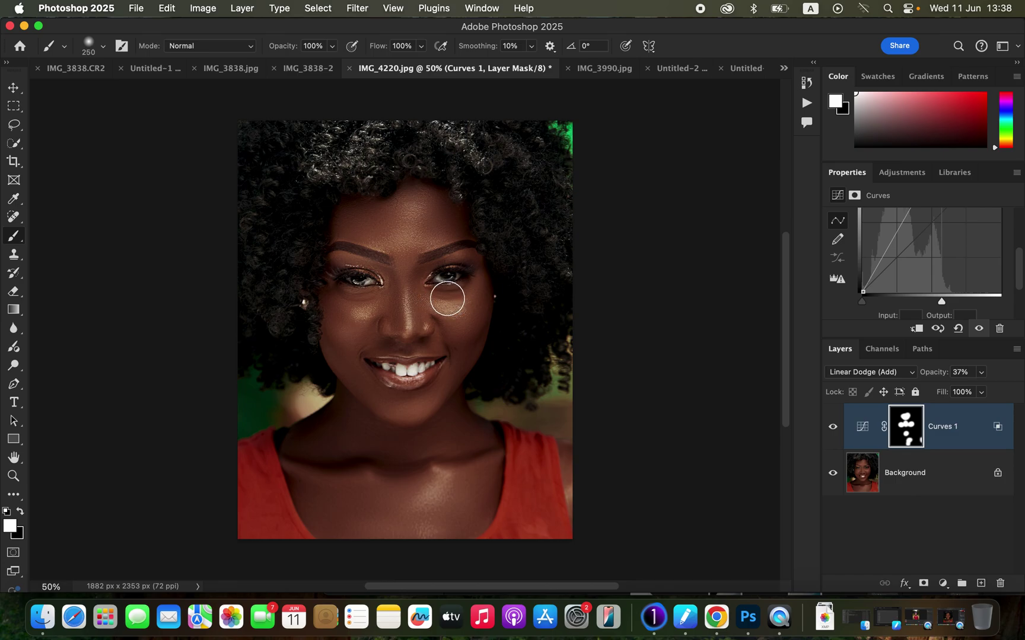
- Switch to a black 90 px brush, then toggle Curves 1 to compare the portrait with and without glow
click(21, 512)
key(bracketleft)
key(bracketleft)
key(bracketleft)
key(bracketleft)
key(bracketleft)
key(bracketleft)
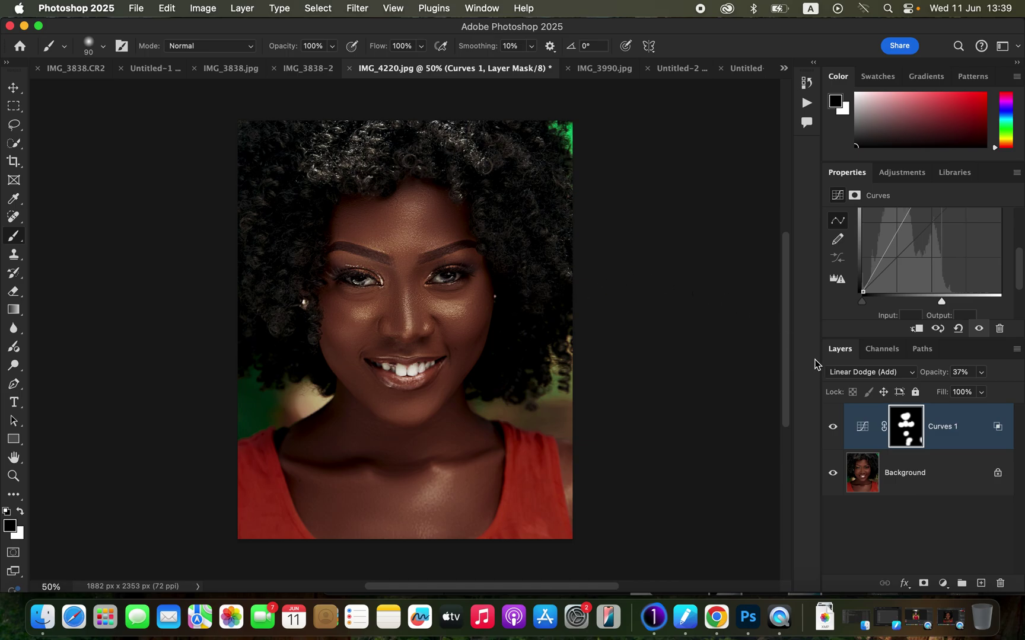
click(832, 427)
click(833, 427)
click(834, 427)
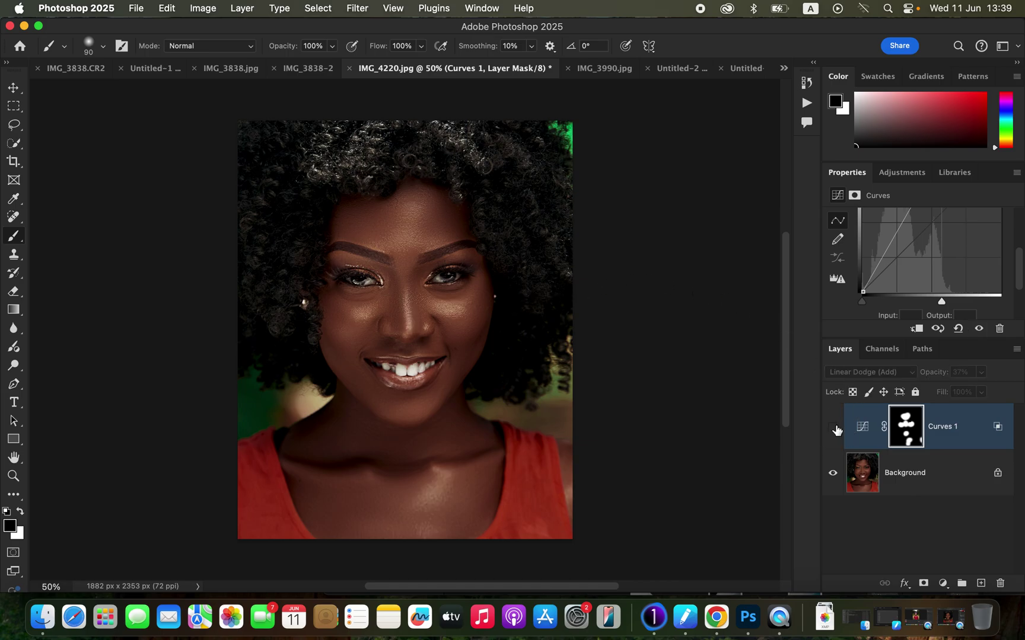
click(833, 428)
click(833, 429)
click(833, 428)
click(833, 428)
click(833, 428)
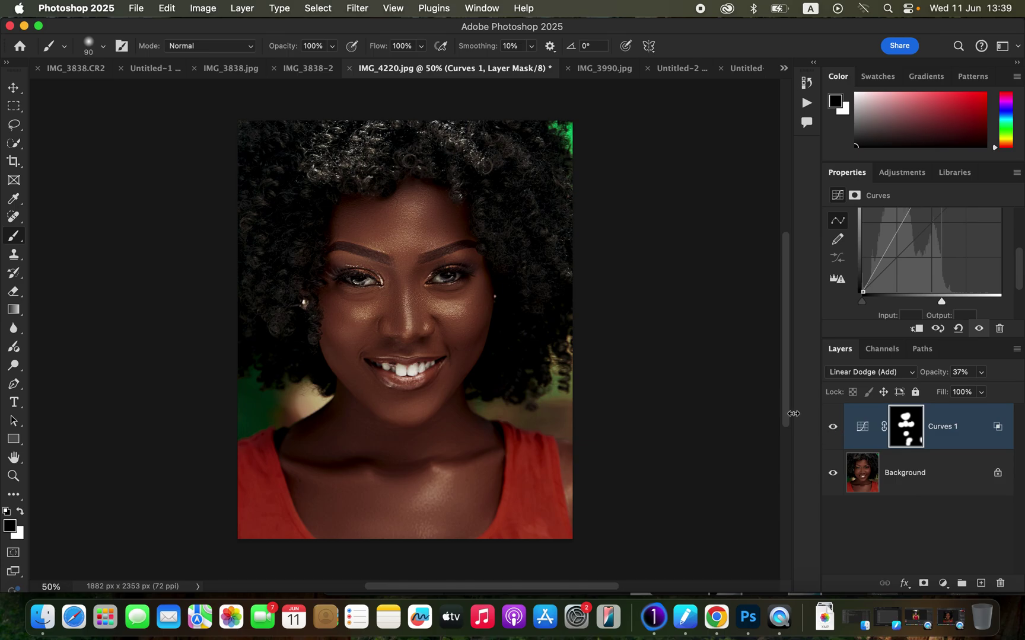